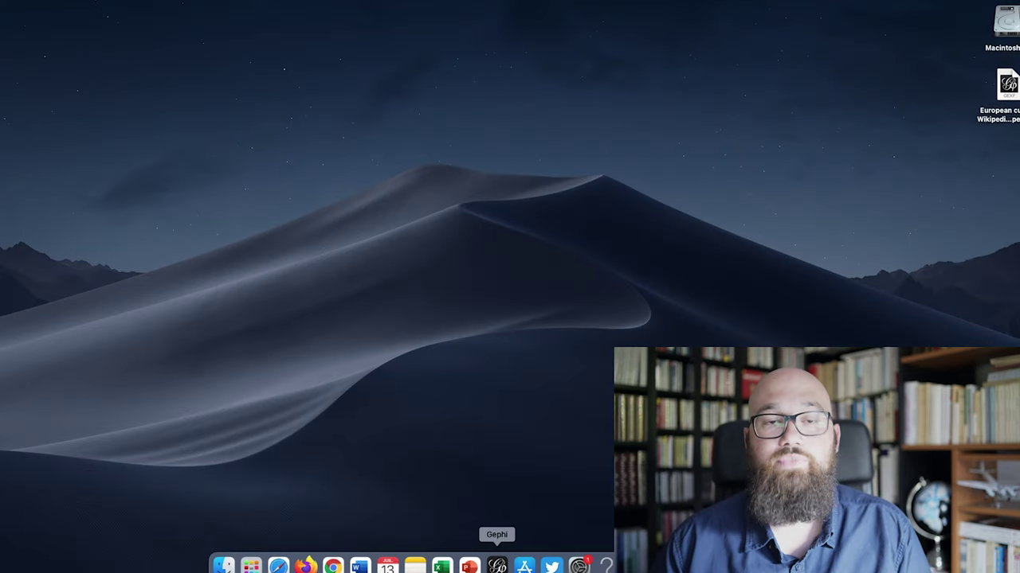
# - Open the recent European cuisine Wikipedia graph in Gephi and import it as a directed graph into the existing workspace
pyautogui.click(497, 566)
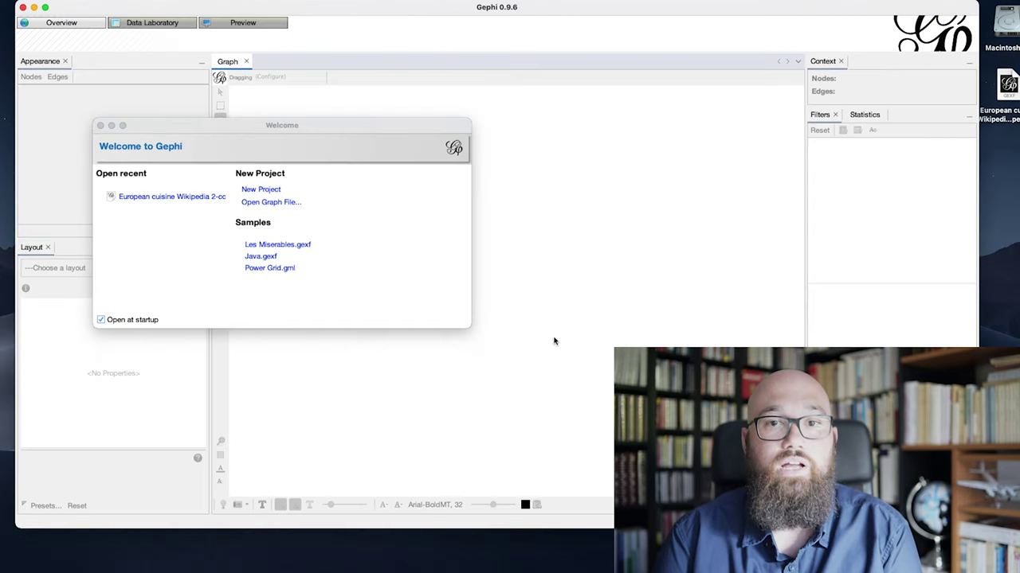
pyautogui.click(209, 198)
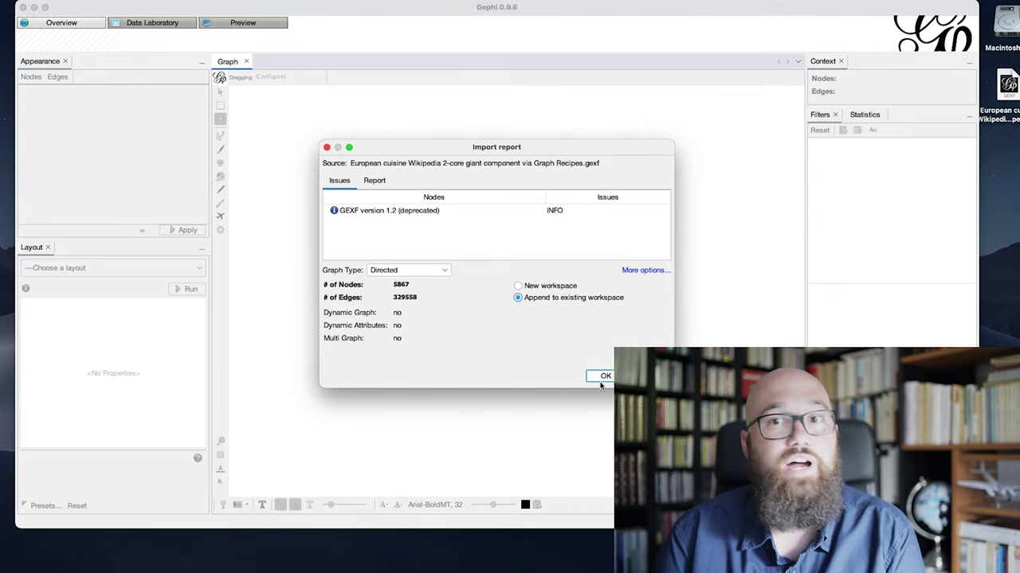
pyautogui.click(603, 379)
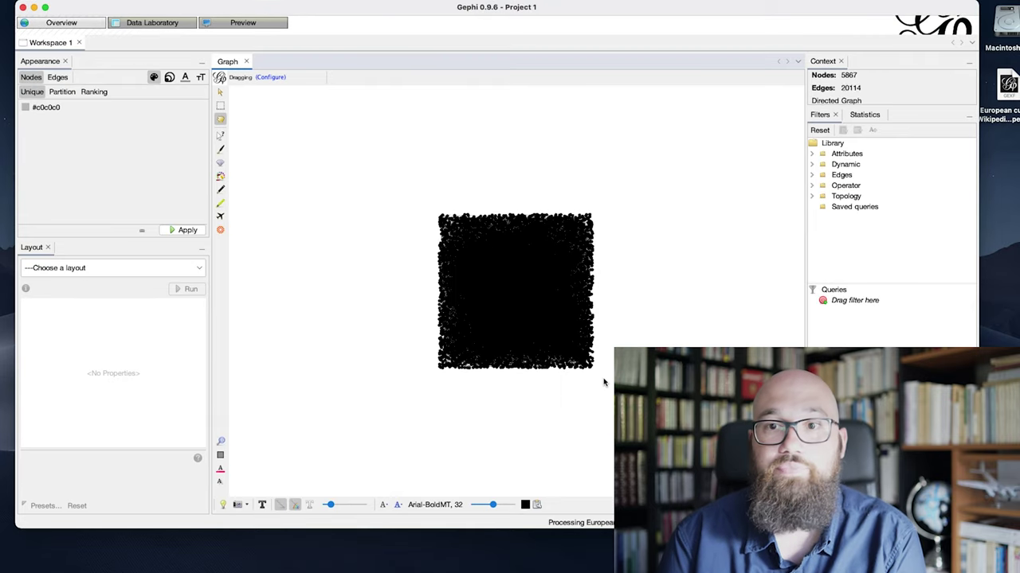
# - Run the Average Degree statistic, look through the degree report and close it
pyautogui.click(863, 115)
pyautogui.click(951, 163)
pyautogui.scroll(-1, 688, 183)
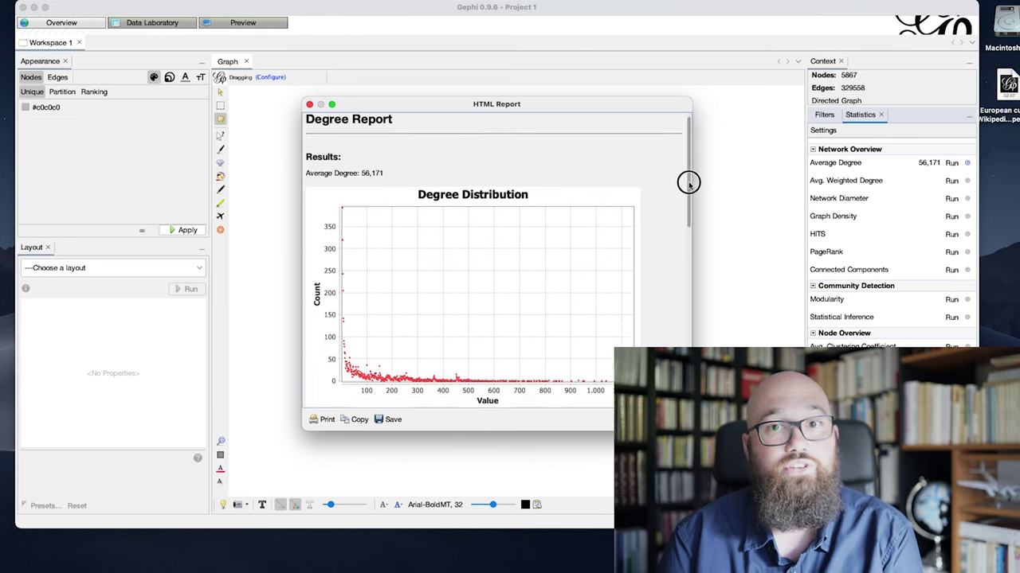
pyautogui.moveTo(689, 184)
pyautogui.mouseDown()
pyautogui.moveTo(687, 349)
pyautogui.moveTo(673, 181)
pyautogui.mouseUp()
pyautogui.press('Escape')
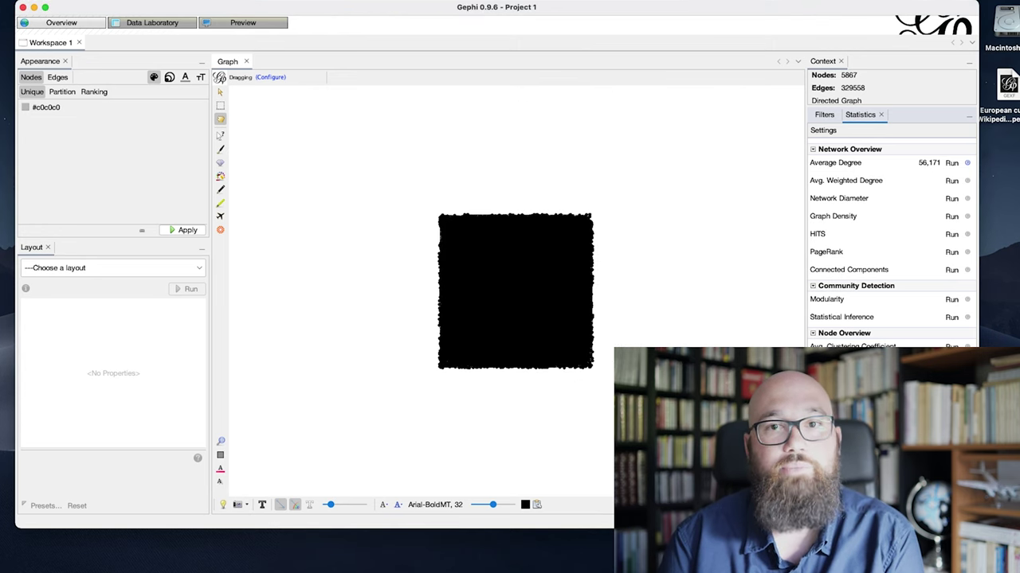
# - Sort the nodes table in the Data Laboratory by Degree in descending order
pyautogui.click(153, 24)
pyautogui.click(897, 91)
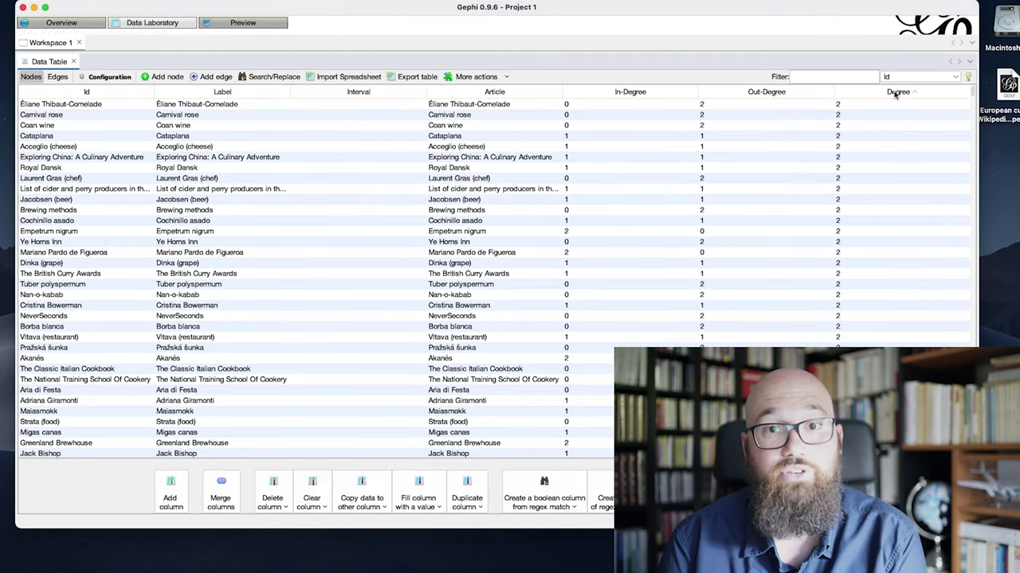
pyautogui.click(896, 91)
pyautogui.moveTo(974, 94)
pyautogui.mouseDown()
pyautogui.moveTo(972, 110)
pyautogui.moveTo(964, 85)
pyautogui.mouseUp()
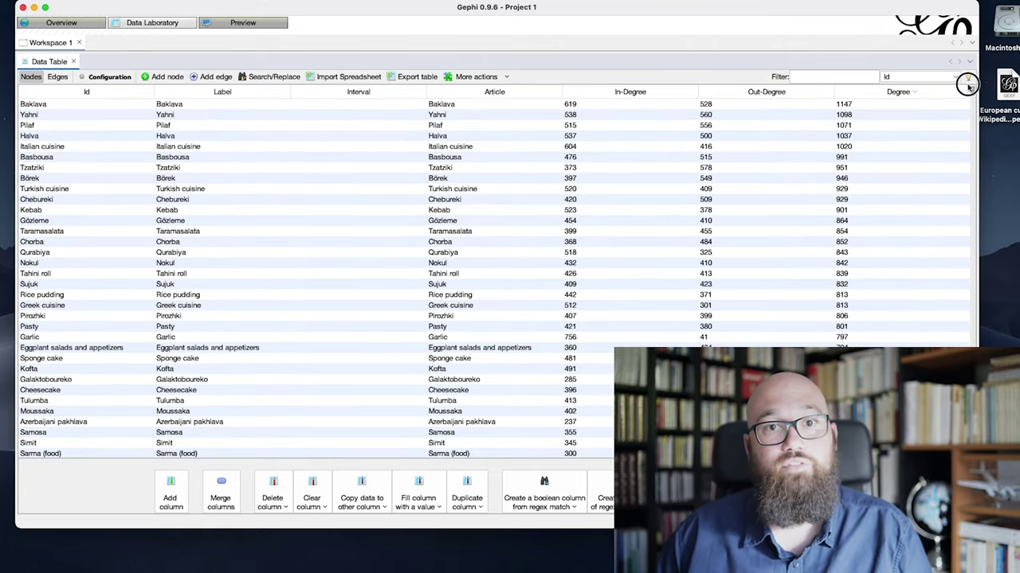
# - Size the graph's nodes by Degree ranking, with a minimum size of 5 and a maximum of 50
pyautogui.click(75, 23)
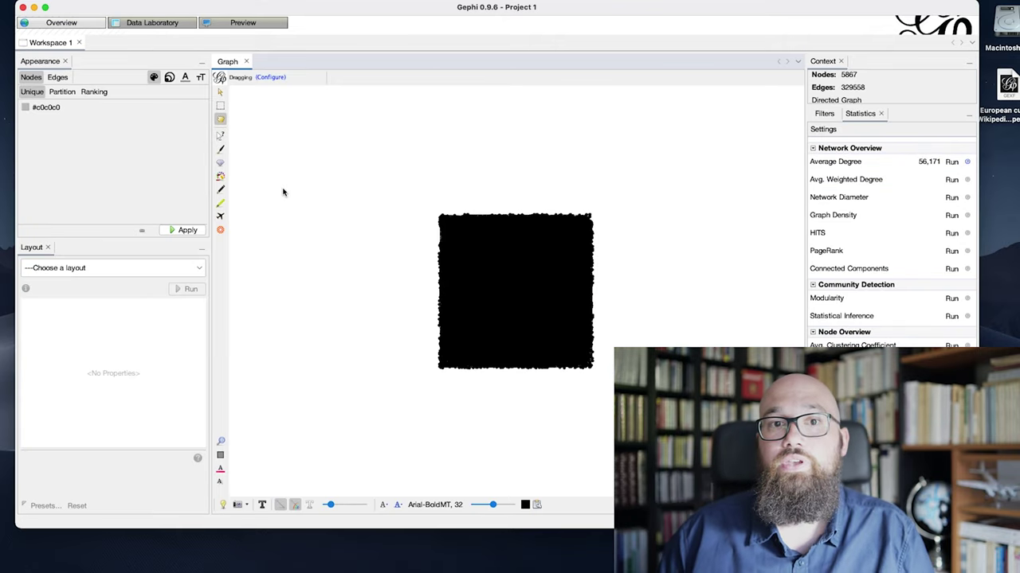
pyautogui.click(169, 76)
pyautogui.click(62, 92)
pyautogui.click(112, 108)
pyautogui.click(47, 130)
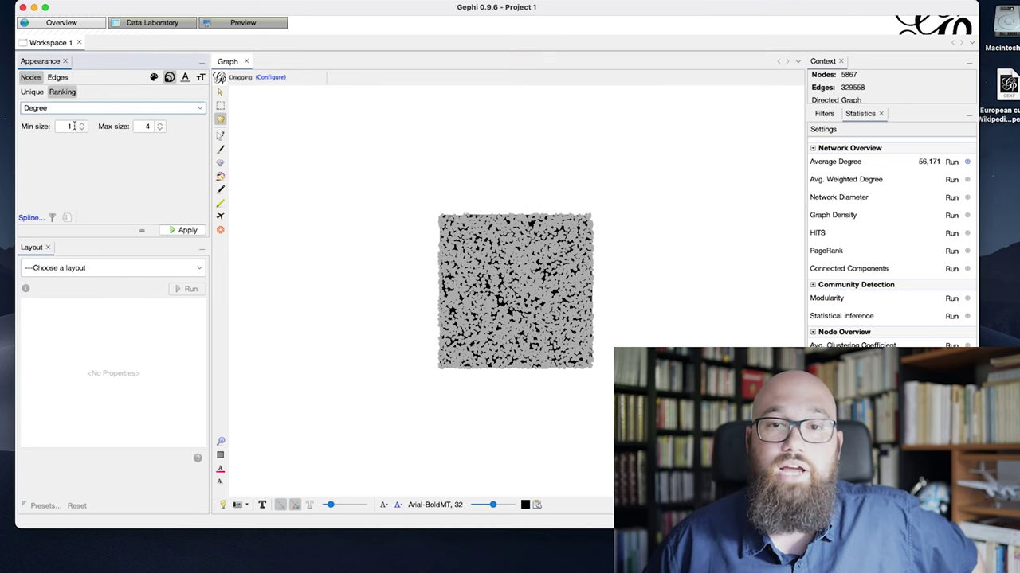
pyautogui.doubleClick(152, 125)
pyautogui.click(185, 230)
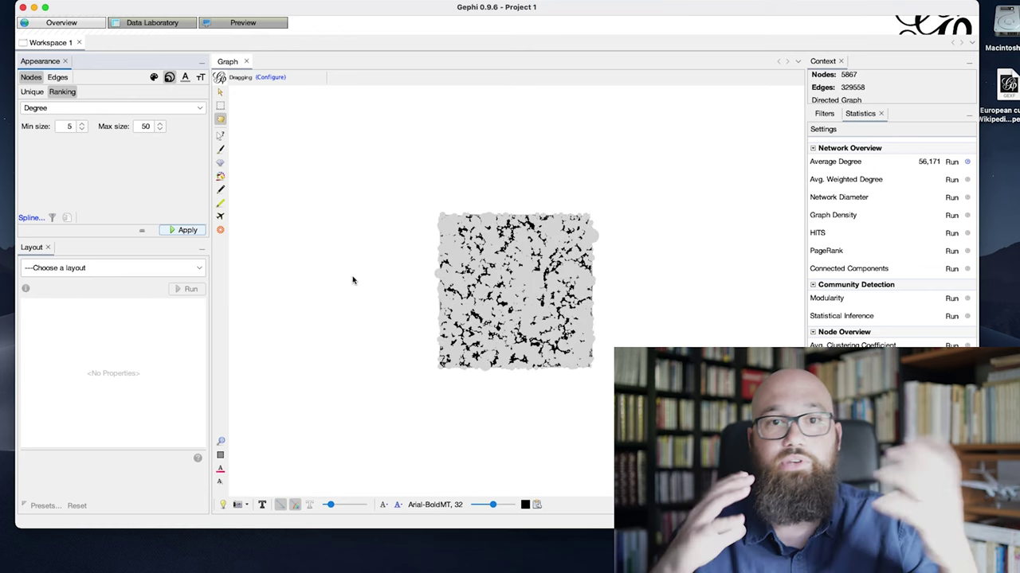
# - Run the Fruchterman Reingold layout with area 50000 and speed 10, and stop it once the graph has spread out
pyautogui.click(119, 268)
pyautogui.click(88, 346)
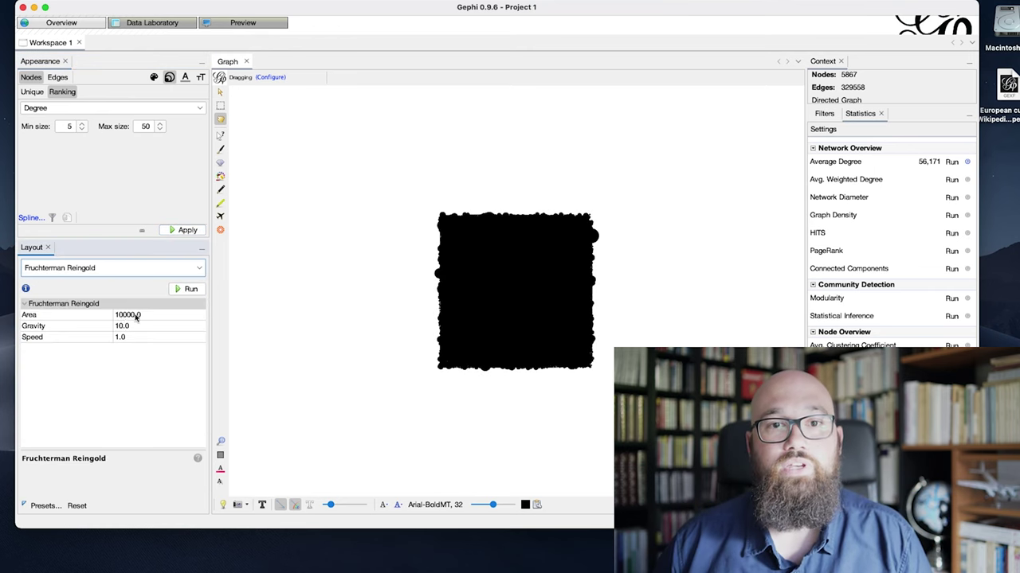
pyautogui.click(124, 314)
pyautogui.click(129, 338)
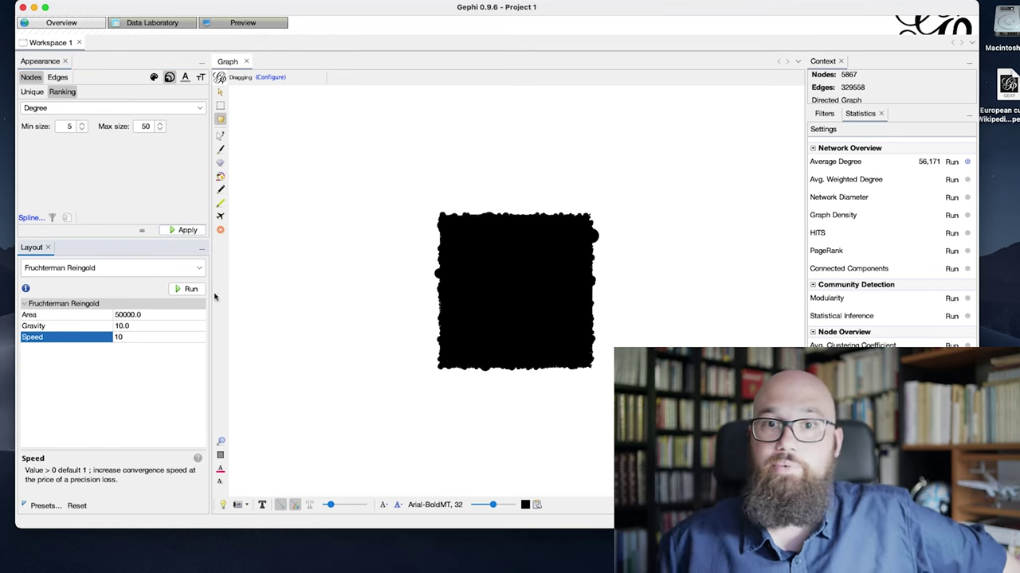
pyautogui.click(190, 289)
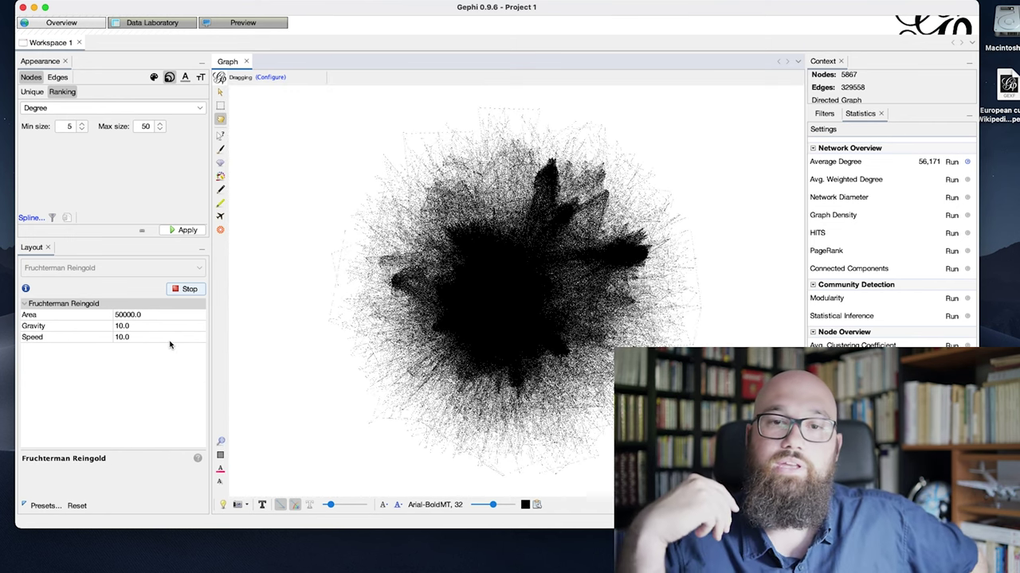
pyautogui.click(187, 291)
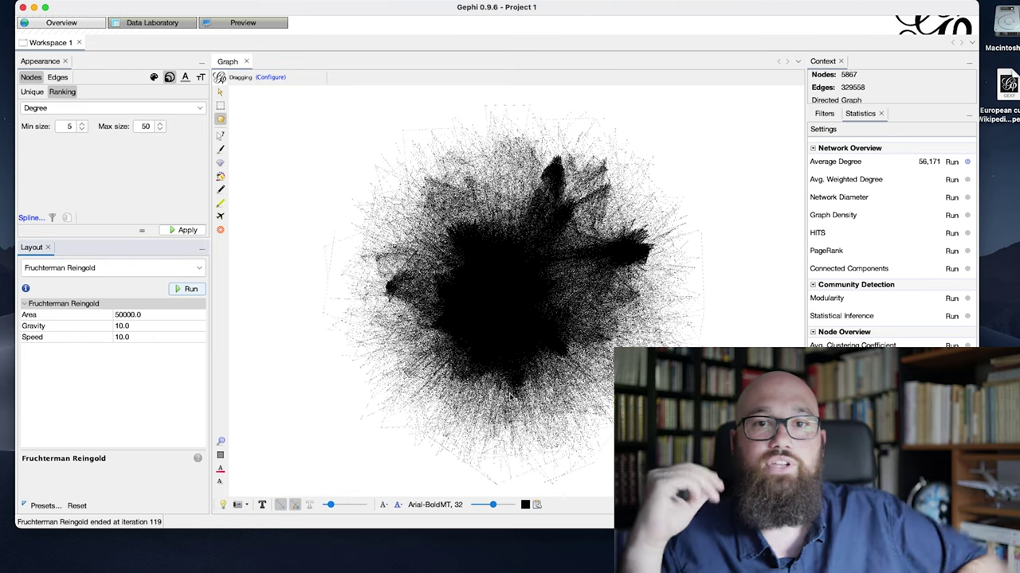
# - Reduce the edge scale to just above its minimum and enable selection colors for edges
pyautogui.click(537, 505)
pyautogui.click(263, 450)
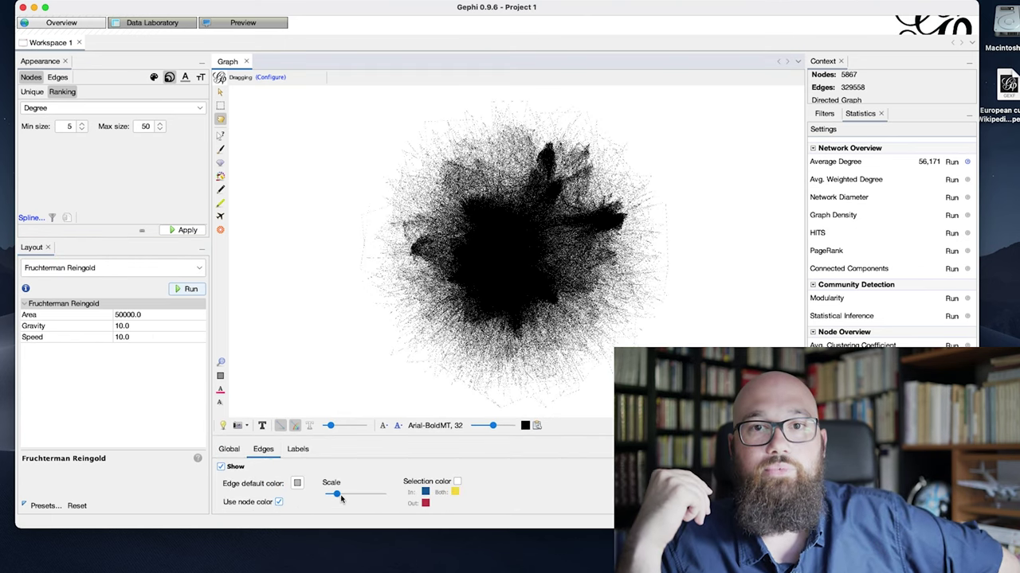
pyautogui.moveTo(341, 498); pyautogui.dragTo(325, 494)
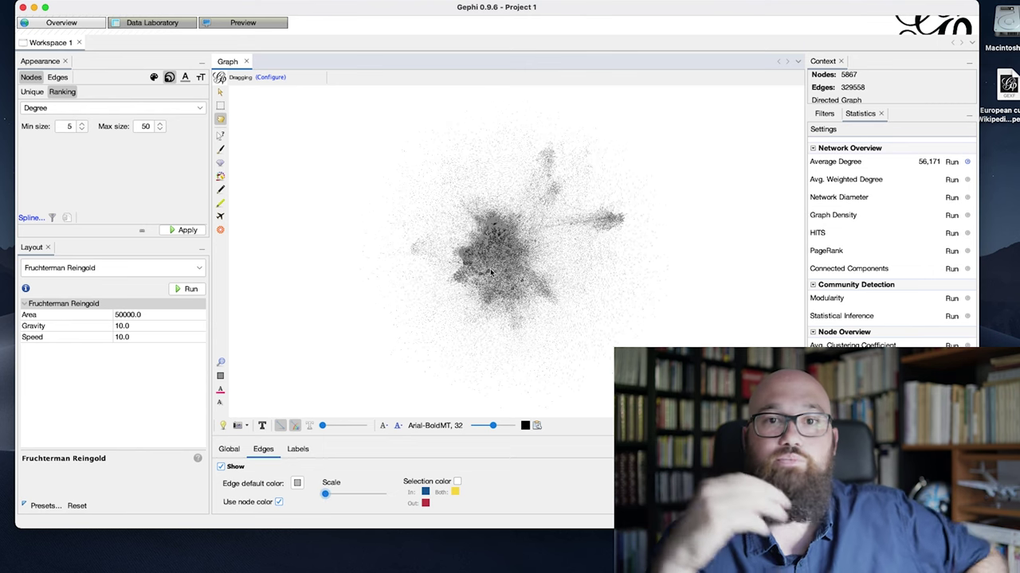
pyautogui.scroll(15, 490, 268)
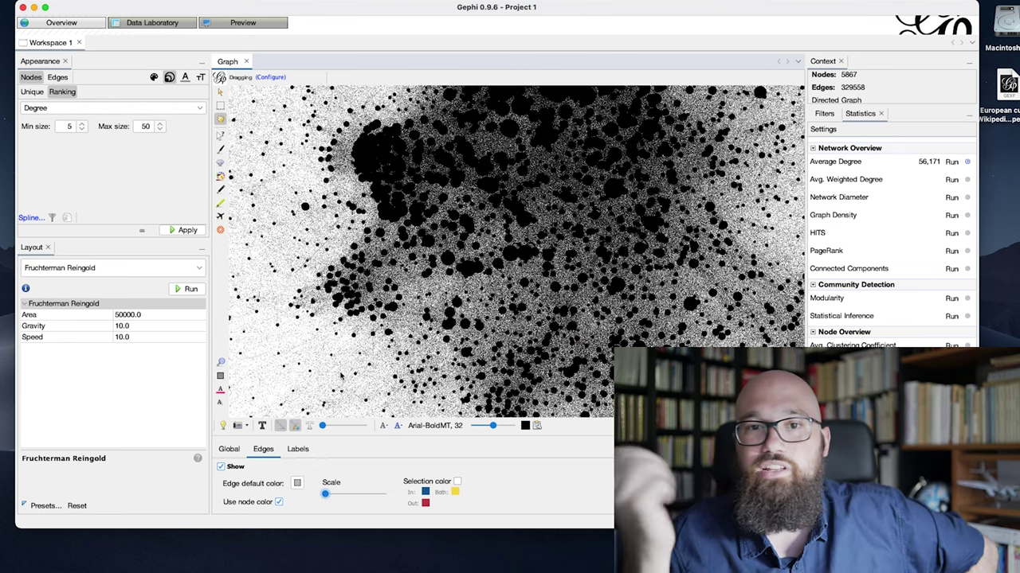
pyautogui.moveTo(325, 494); pyautogui.dragTo(326, 495)
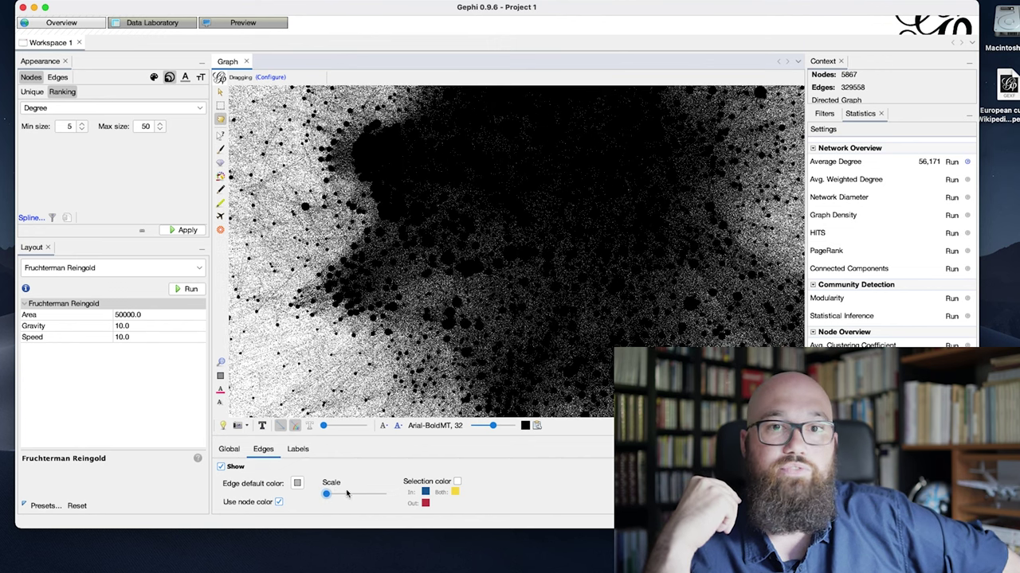
pyautogui.click(457, 482)
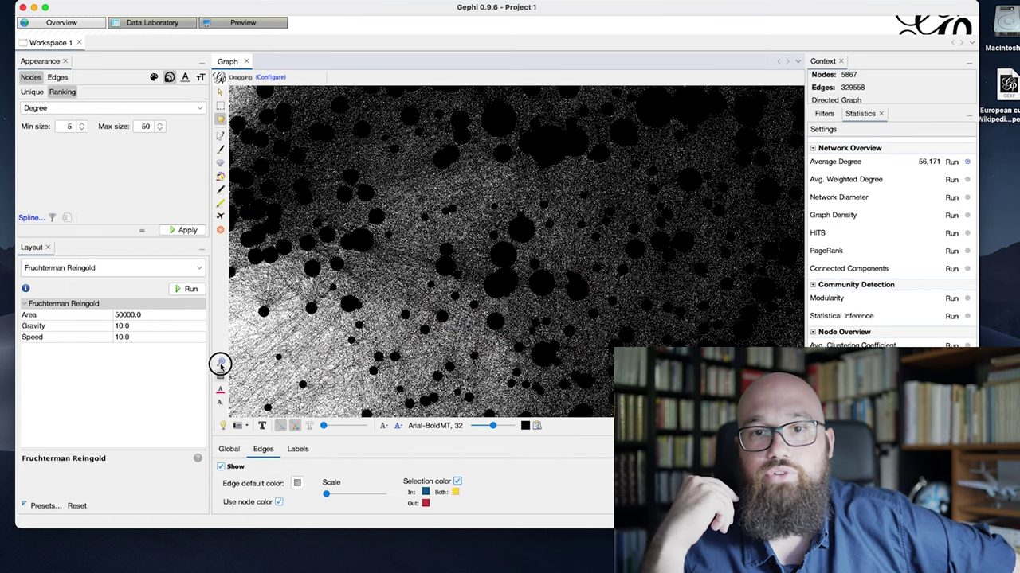
pyautogui.click(221, 364)
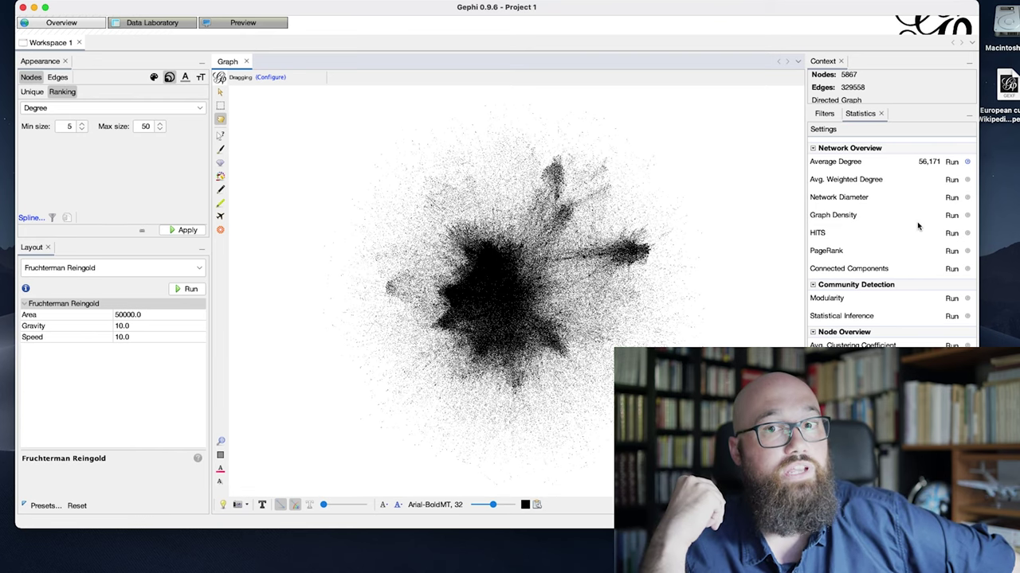
# - Run the Network Diameter statistic, review the centrality distributions in its report and close it
pyautogui.click(951, 197)
pyautogui.click(617, 348)
pyautogui.scroll(-5, 690, 201)
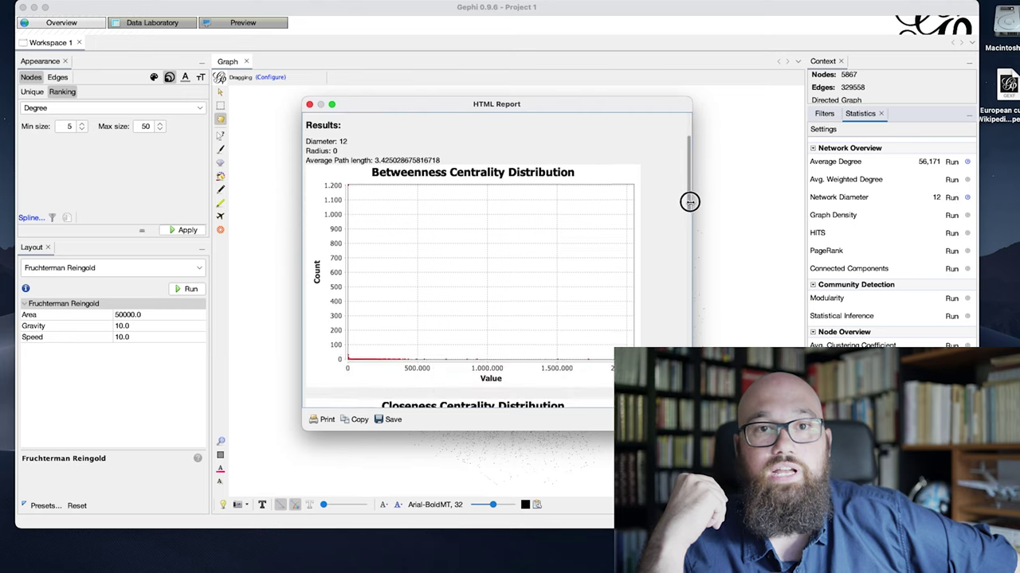
pyautogui.scroll(-10, 690, 202)
pyautogui.click(309, 103)
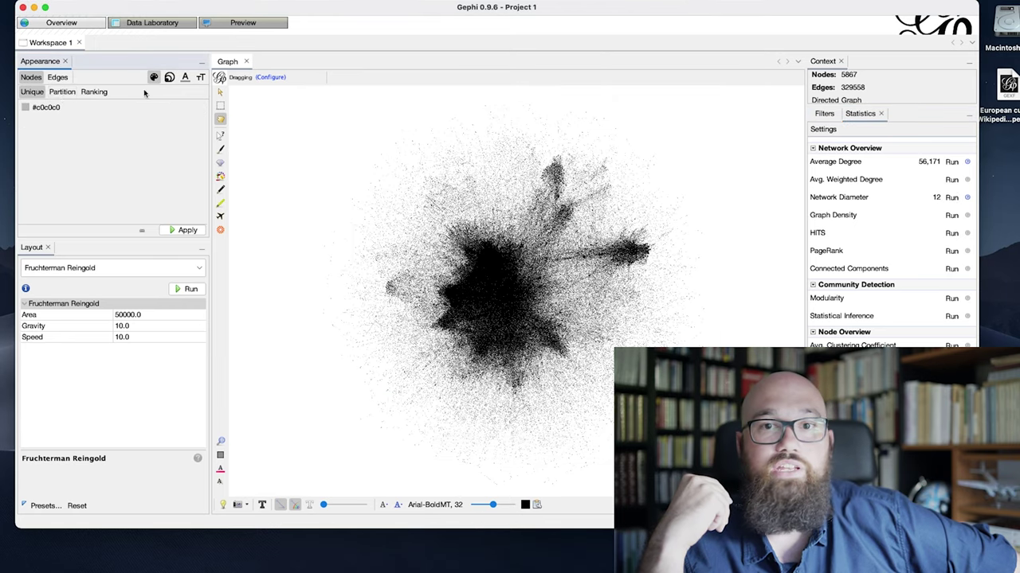
# - Set the node color ranking to Betweenness Centrality and choose a color palette for it
pyautogui.click(94, 93)
pyautogui.click(94, 107)
pyautogui.click(93, 134)
pyautogui.click(201, 123)
pyautogui.click(100, 129)
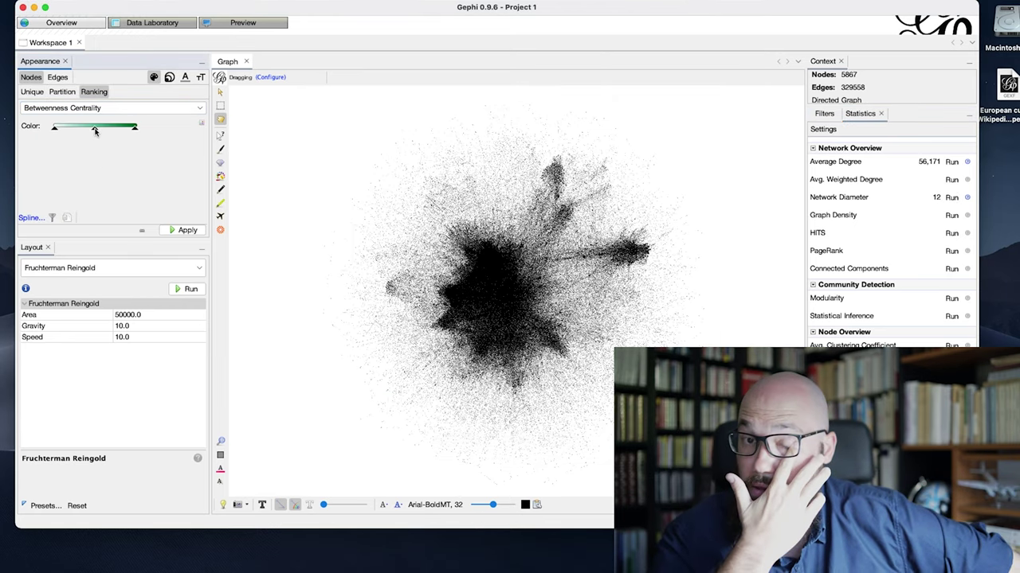
# - Customize the Betweenness Centrality color gradient to run from blue to white
pyautogui.doubleClick(94, 130)
pyautogui.click(394, 323)
pyautogui.click(550, 204)
pyautogui.click(607, 371)
pyautogui.doubleClick(135, 128)
pyautogui.click(447, 259)
pyautogui.click(550, 174)
pyautogui.click(607, 372)
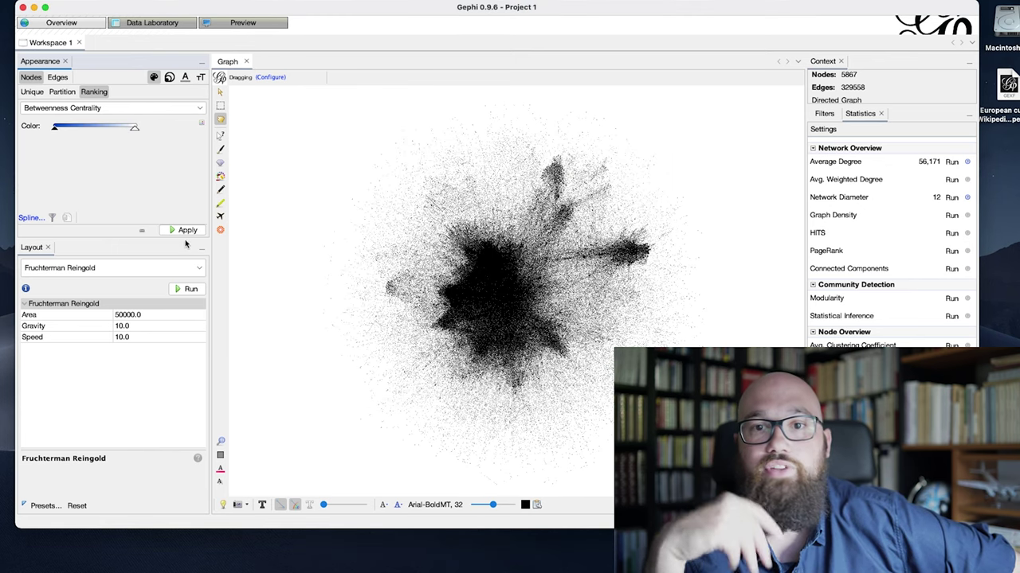
# - Apply the blue-to-white gradient to the nodes, move its white stop close to the low end and reapply it
pyautogui.click(187, 230)
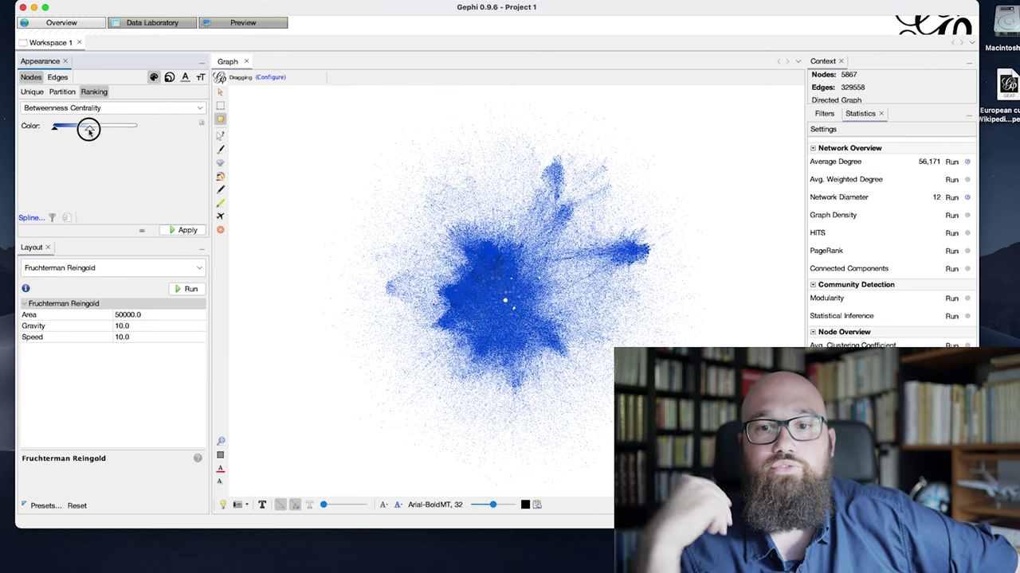
pyautogui.click(187, 230)
pyautogui.scroll(5, 500, 307)
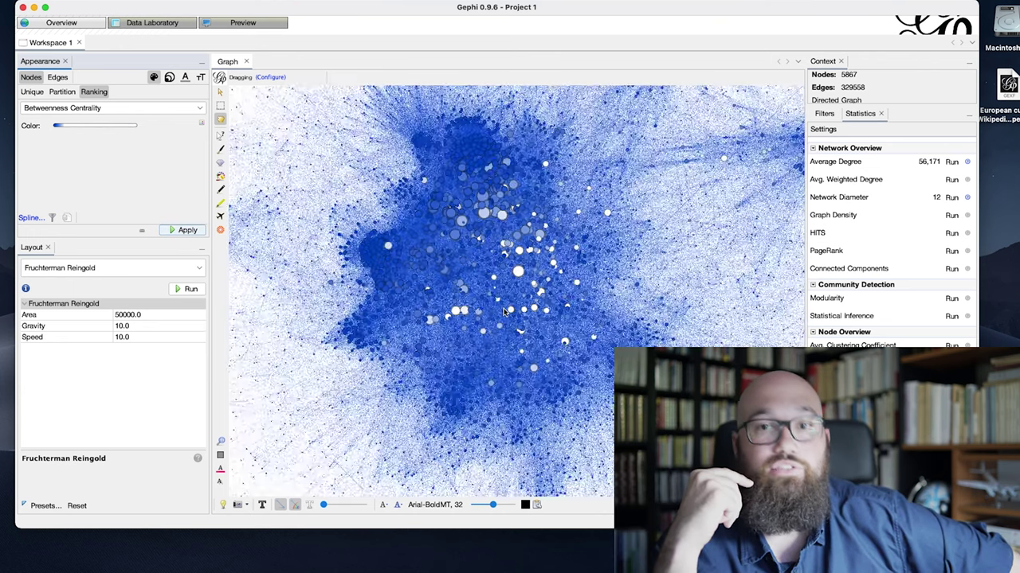
# - Sort the nodes table by Betweenness Centrality in descending order and go through the highest-ranked articles
pyautogui.click(152, 24)
pyautogui.click(908, 92)
pyautogui.click(908, 91)
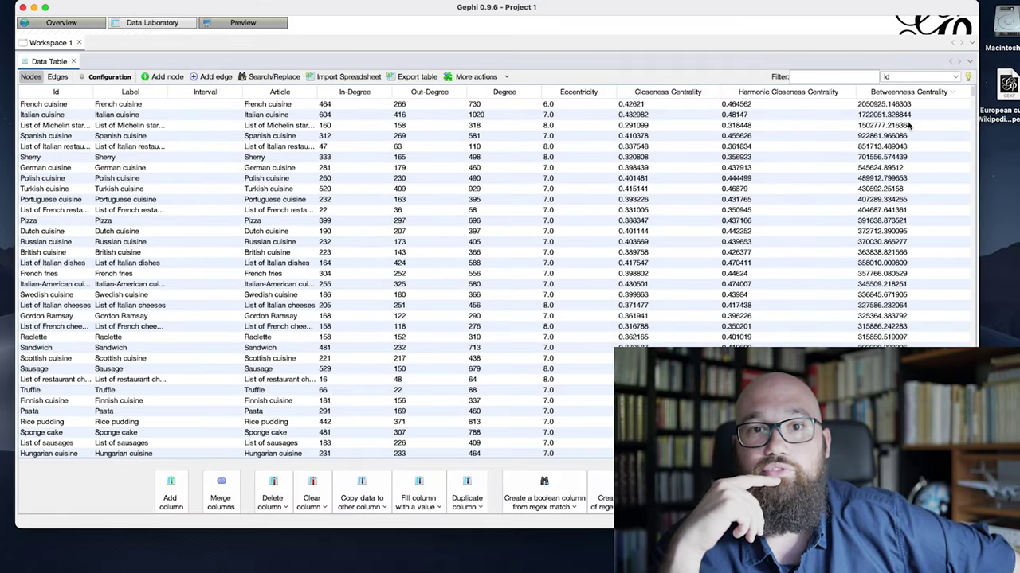
pyautogui.click(909, 128)
pyautogui.click(910, 137)
pyautogui.click(908, 148)
pyautogui.click(907, 169)
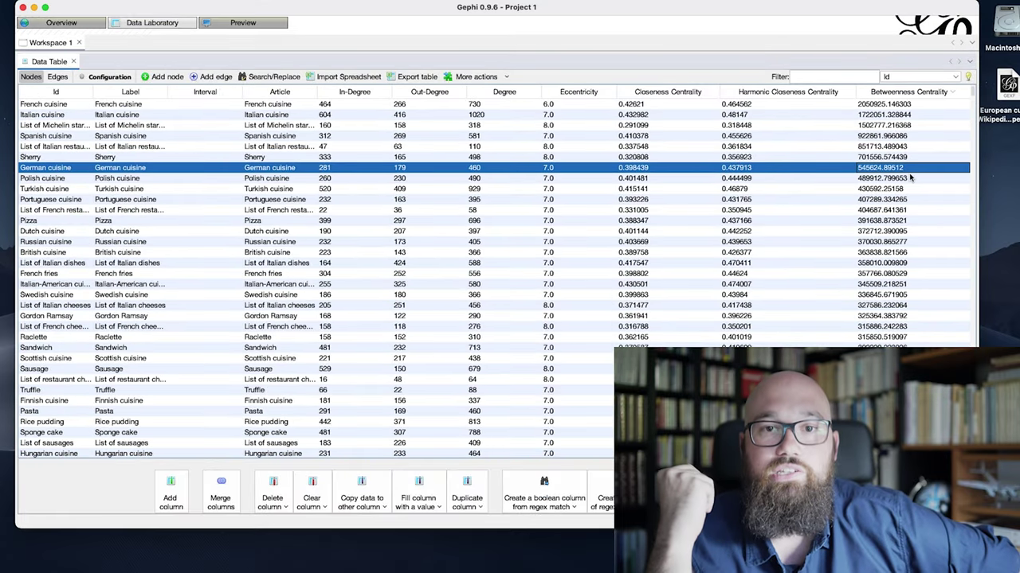
pyautogui.click(916, 181)
pyautogui.press('Down')
pyautogui.press('Down')
# - Inspect the Italian cuisine node in the graph and paint it and its neighbors red at 100% intensity
pyautogui.click(62, 22)
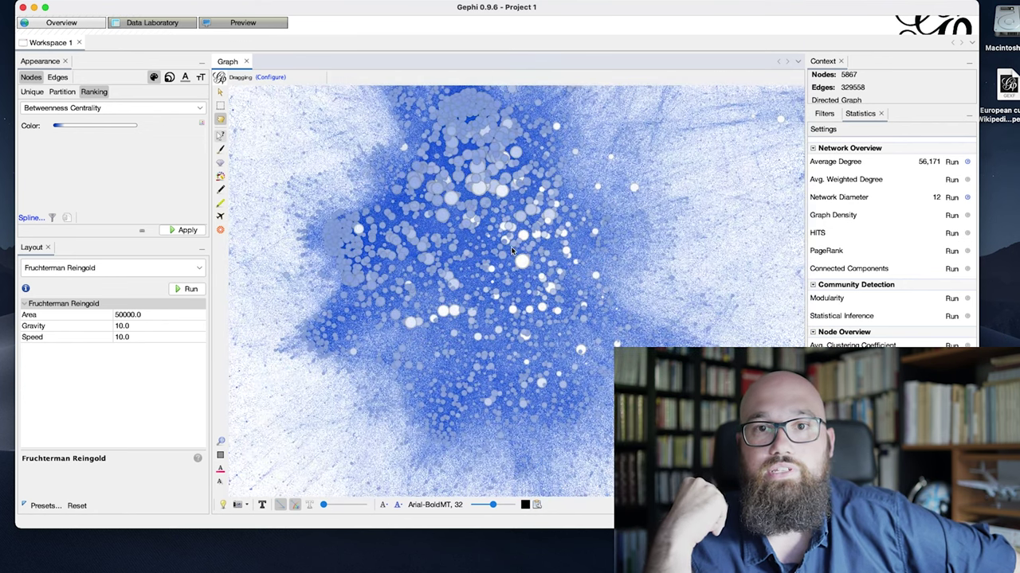
pyautogui.click(521, 262)
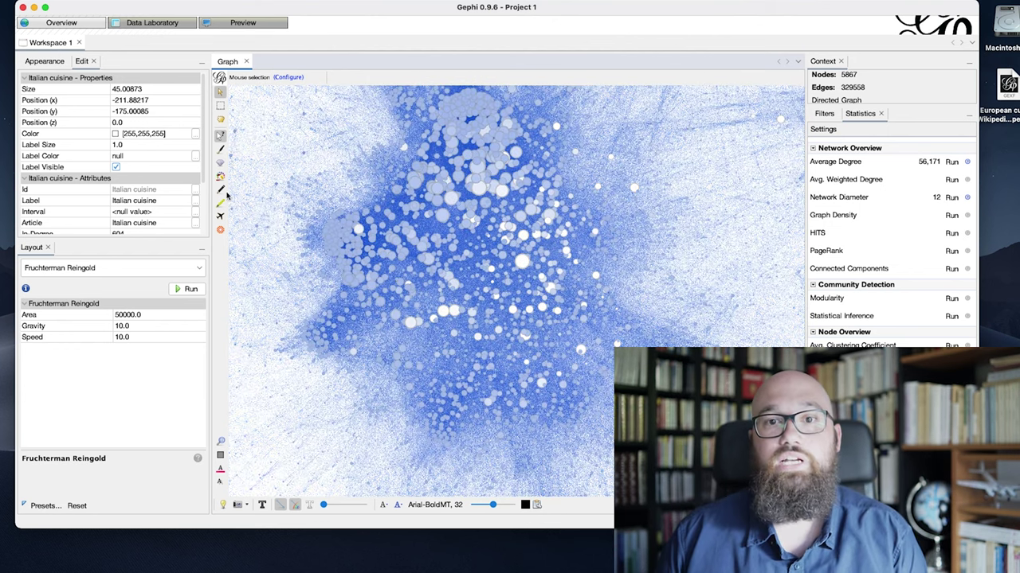
pyautogui.click(220, 176)
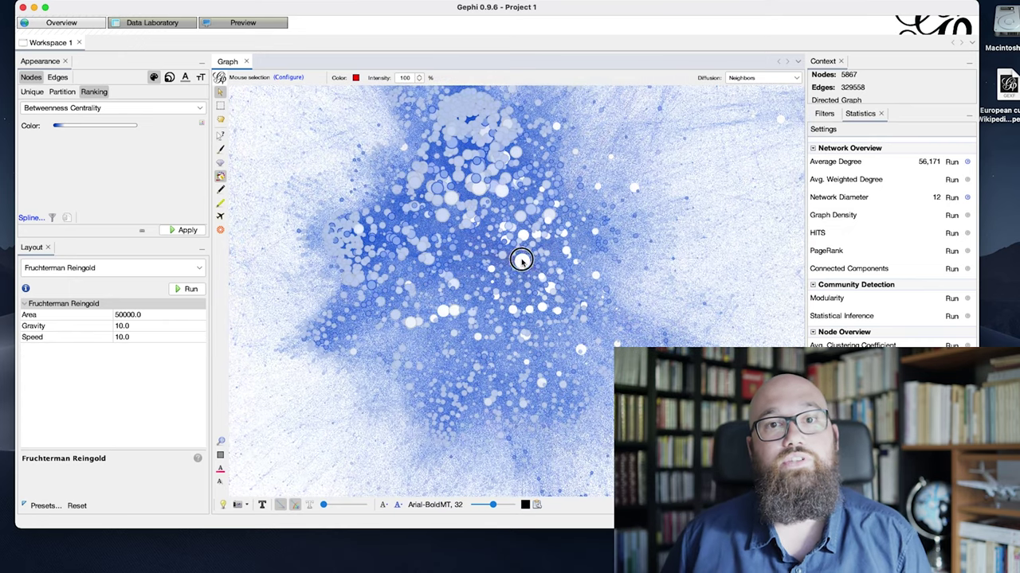
pyautogui.click(521, 265)
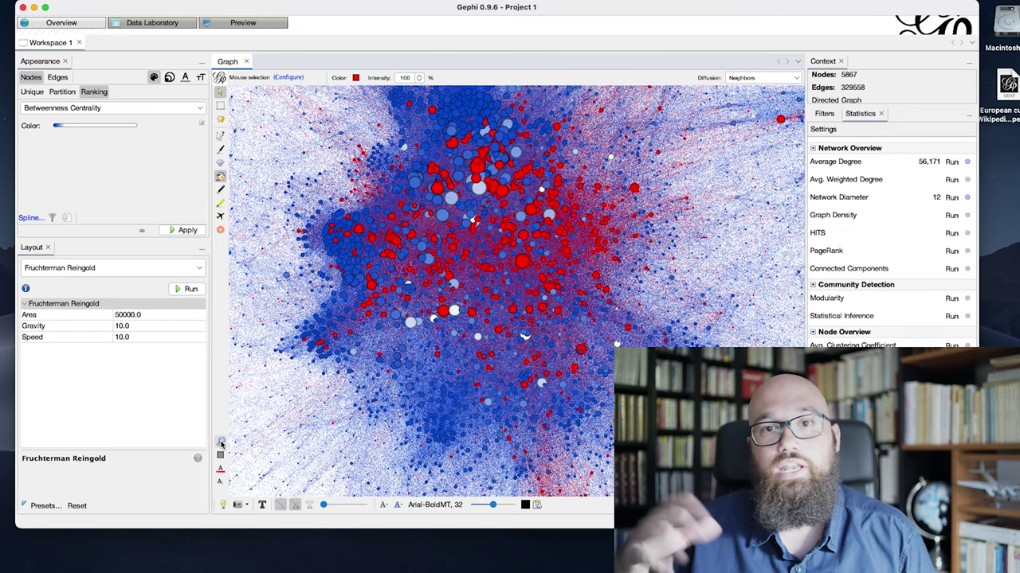
pyautogui.click(221, 443)
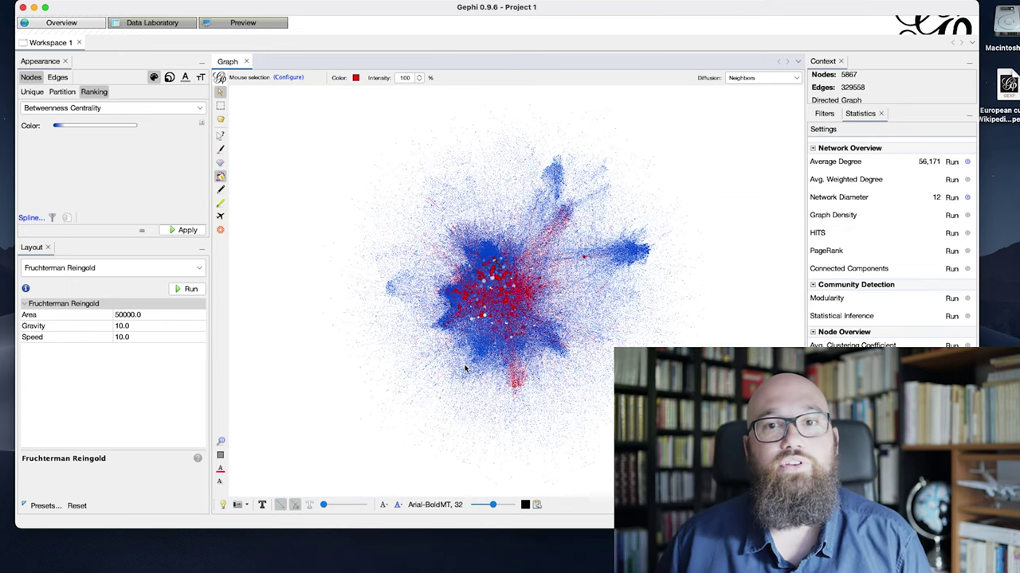
# - Compare the painted graph with the centrality values in the nodes table and return to the graph overview
pyautogui.scroll(5, 502, 322)
pyautogui.click(159, 24)
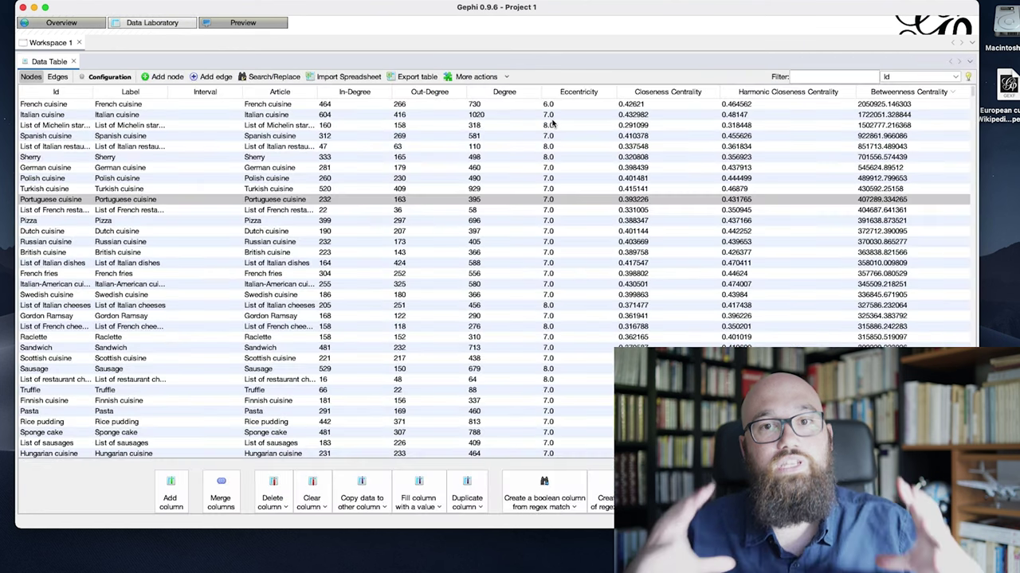
pyautogui.click(61, 23)
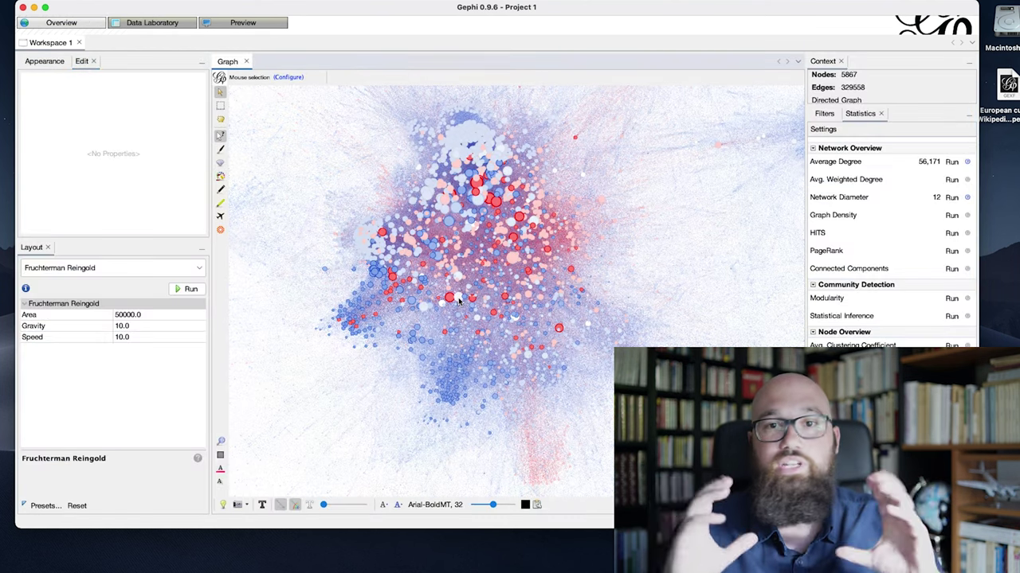
# - Inspect individual nodes across the painted graph, including Shish taouk, Rice pudding and Sausage, and compare their positions and connections
pyautogui.click(458, 301)
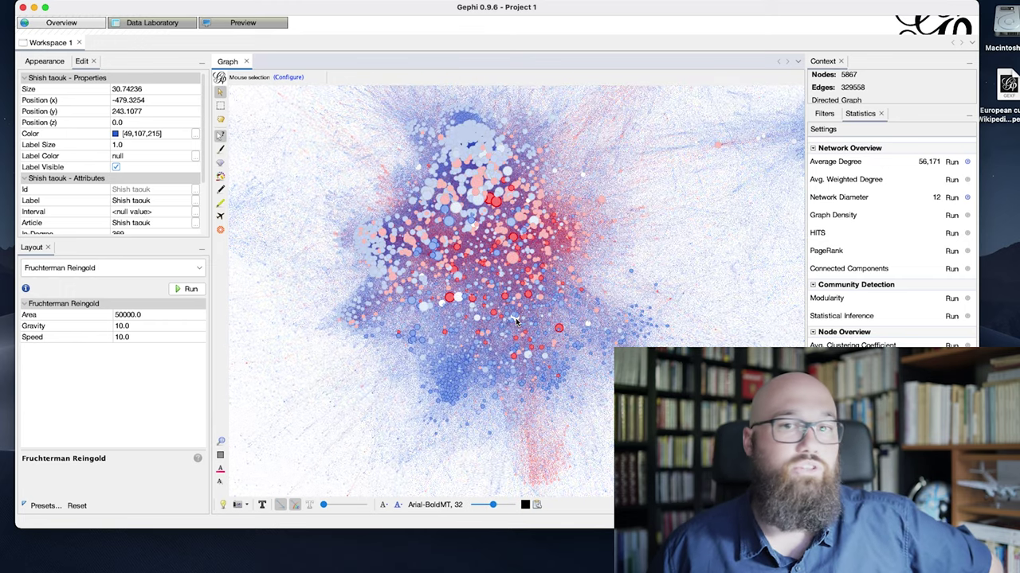
pyautogui.click(489, 325)
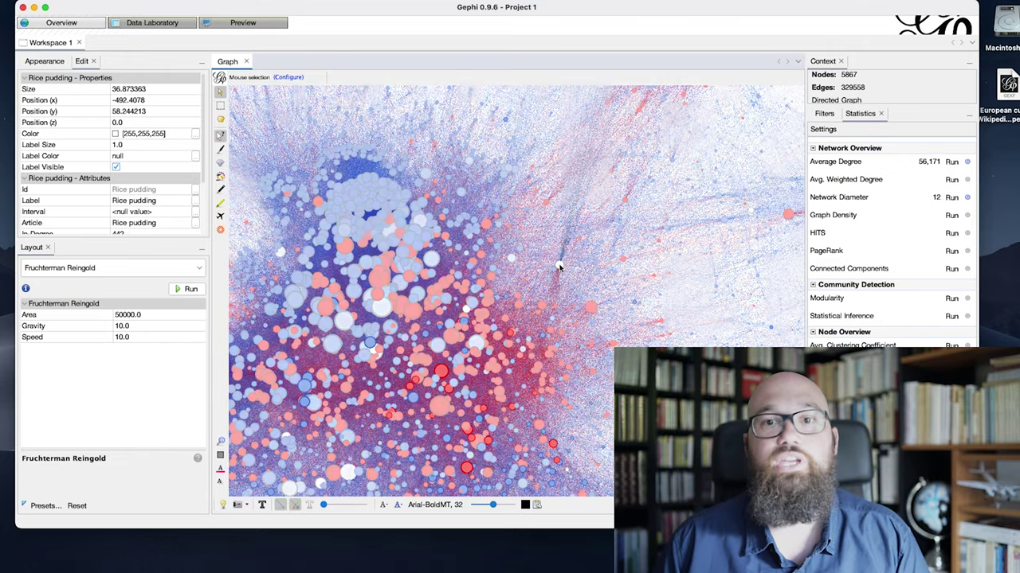
pyautogui.click(685, 294)
pyautogui.moveTo(676, 296); pyautogui.dragTo(524, 305)
pyautogui.click(644, 278)
pyautogui.click(523, 305)
pyautogui.scroll(5, 523, 307)
pyautogui.click(428, 300)
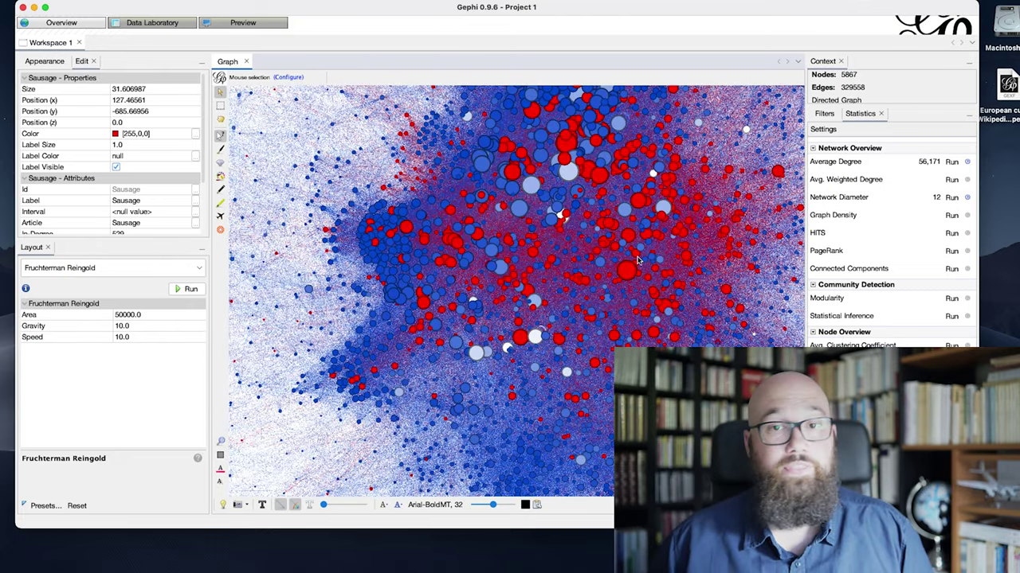
pyautogui.click(666, 208)
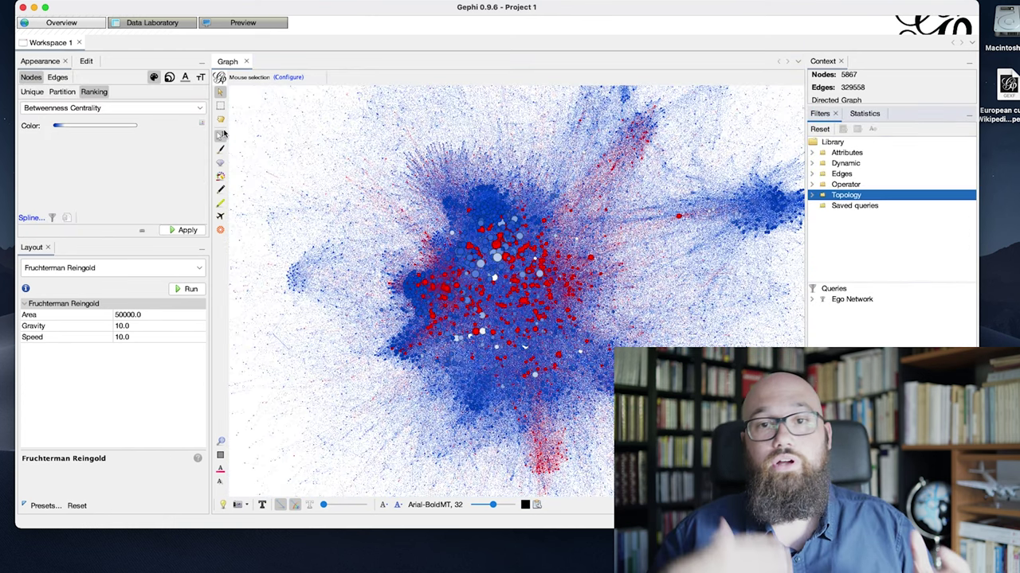
# - Replace the nodes' ranking colors with a single dark gray, #2e2e2e, applied to all nodes
pyautogui.click(34, 91)
pyautogui.click(187, 230)
pyautogui.click(24, 107)
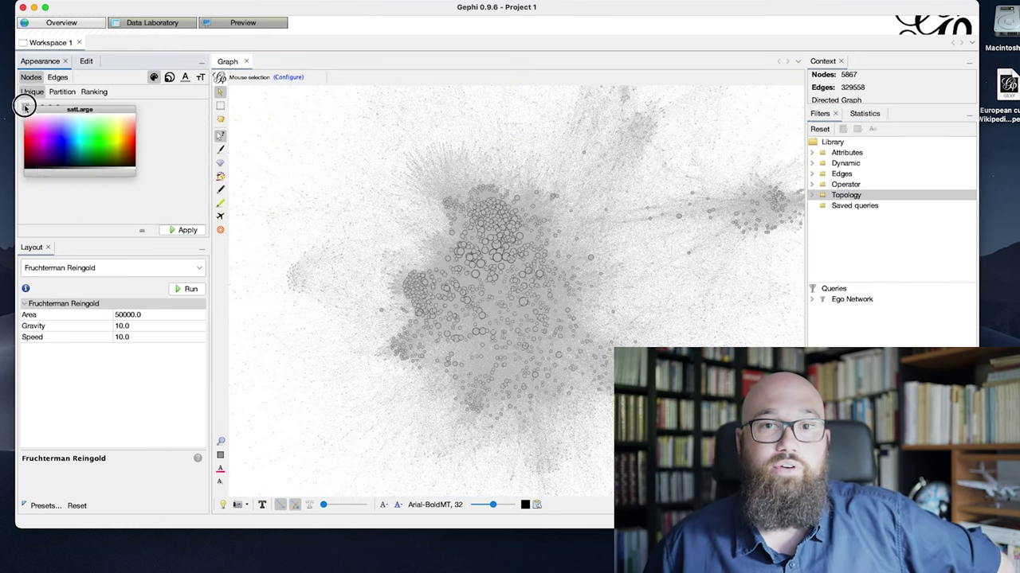
pyautogui.click(188, 230)
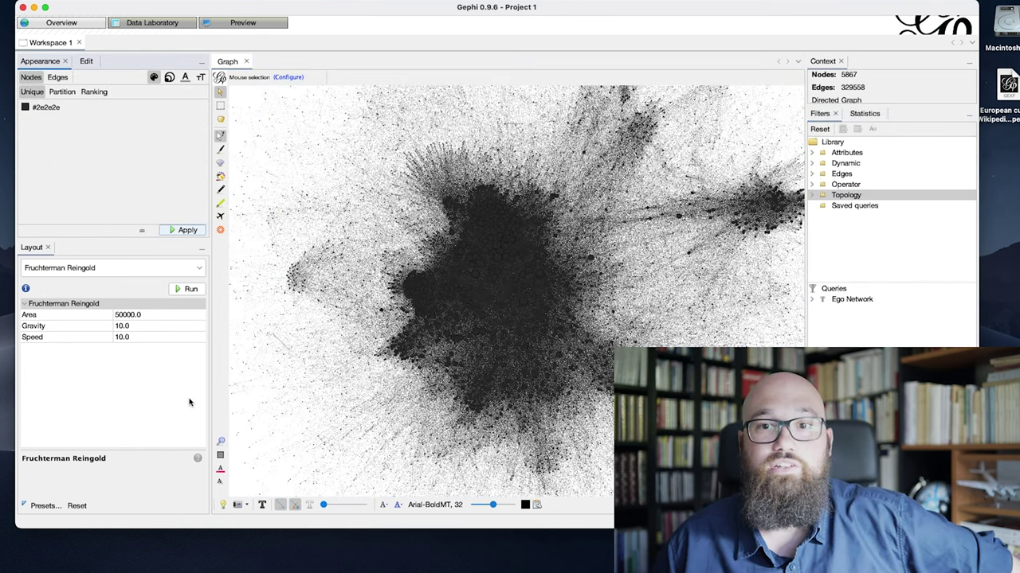
# - Run the ForceAtlas 2 layout with its default settings and stop it once the clusters have spread apart
pyautogui.click(89, 271)
pyautogui.click(78, 331)
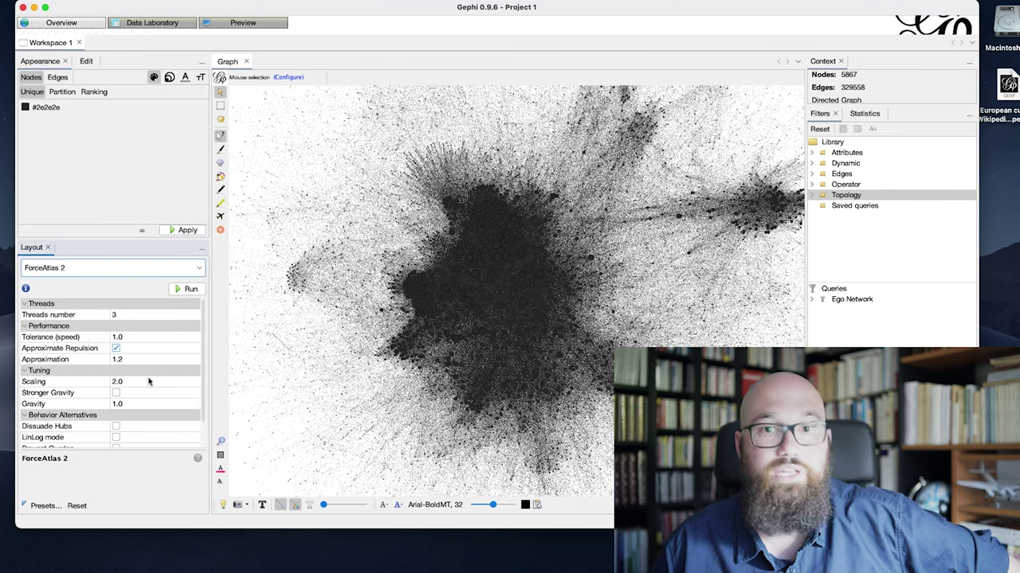
pyautogui.click(184, 290)
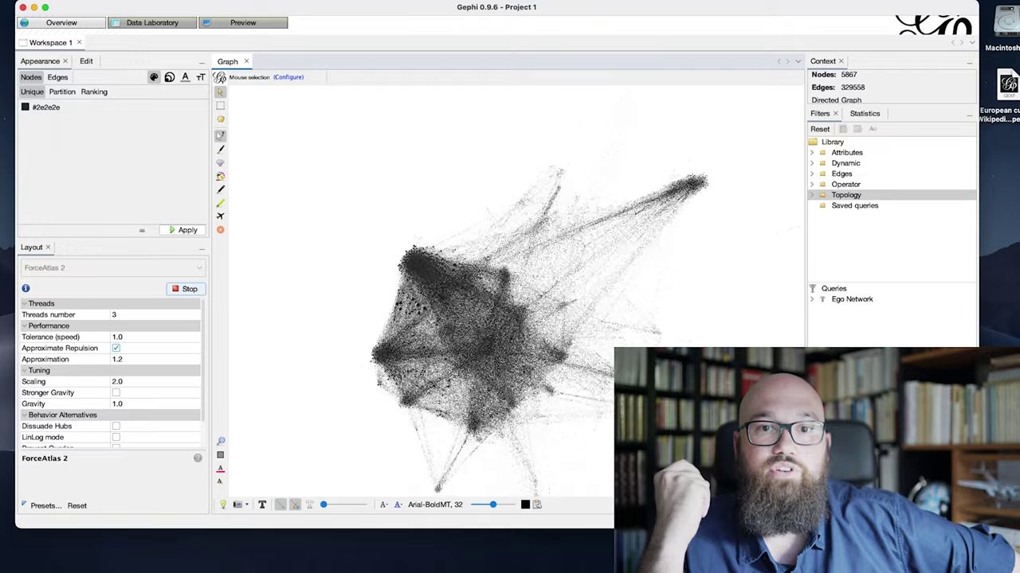
pyautogui.click(185, 289)
# - Adjust the edge scale of the graph slightly, keeping it near the thin end
pyautogui.scroll(10, 542, 304)
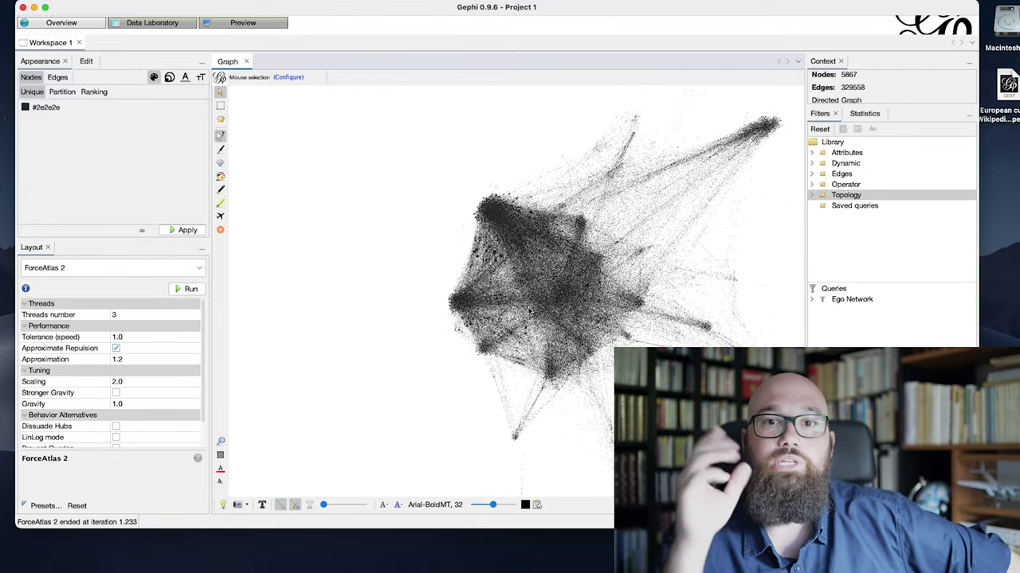
pyautogui.scroll(2, 526, 307)
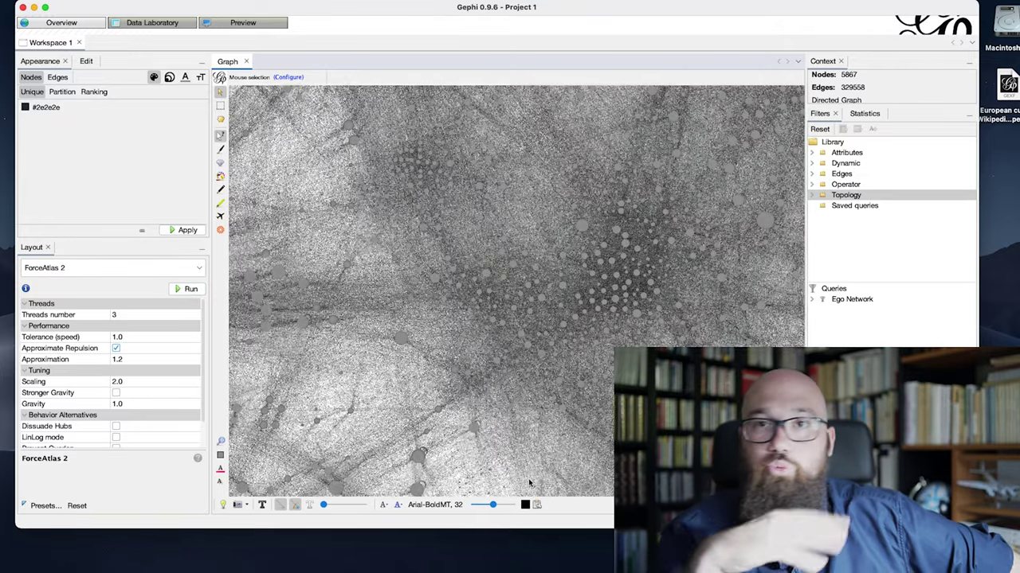
pyautogui.click(794, 504)
pyautogui.moveTo(326, 494); pyautogui.dragTo(331, 496)
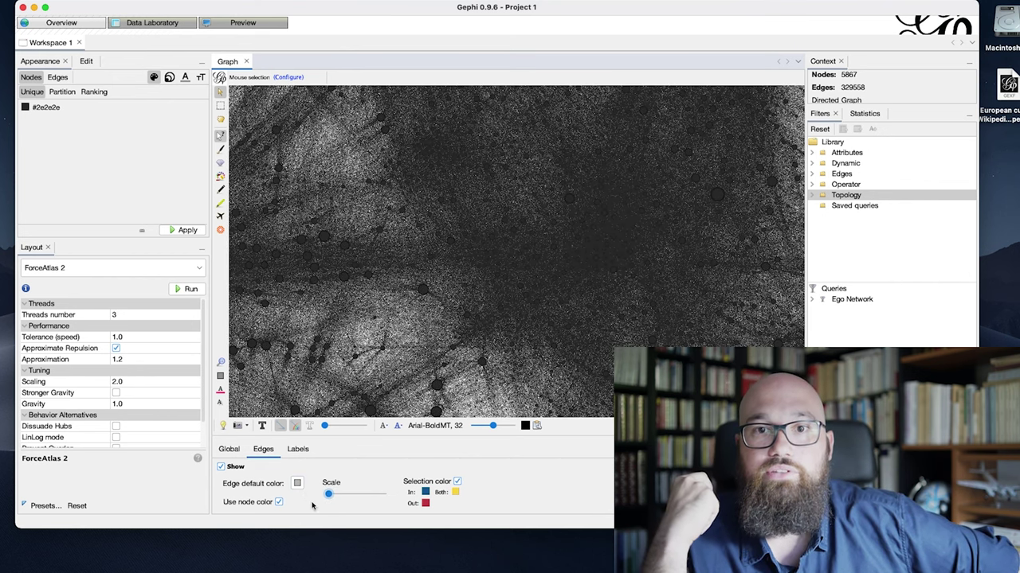
pyautogui.click(795, 425)
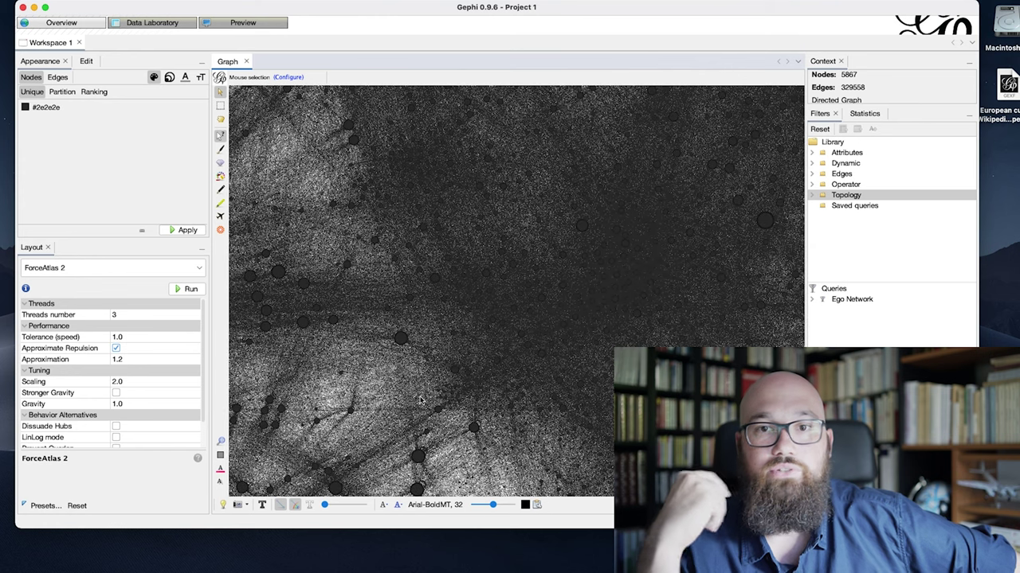
# - Show the node labels in ArialMT 12 and scale their size by node size
pyautogui.click(536, 504)
pyautogui.click(297, 448)
pyautogui.click(239, 466)
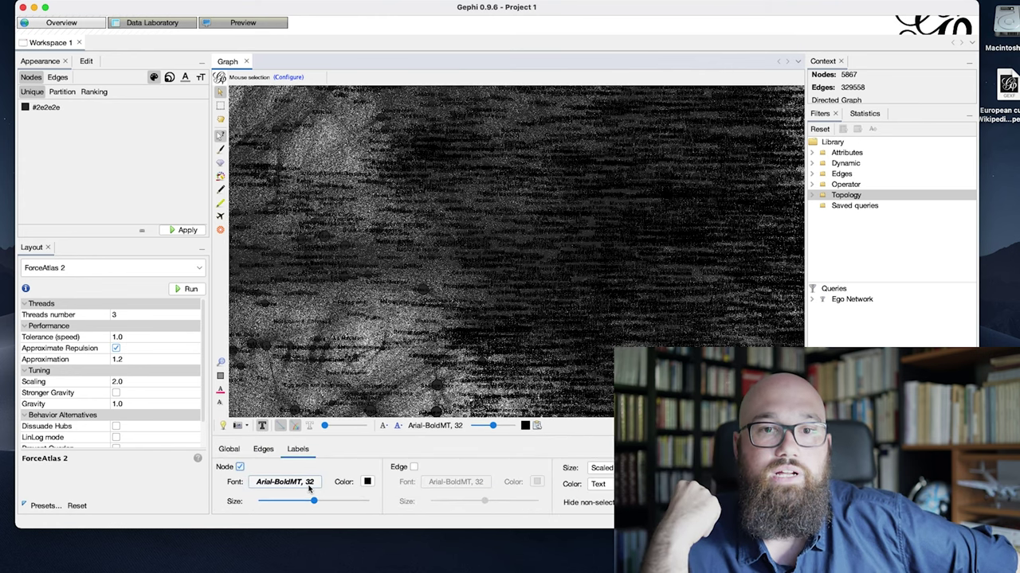
pyautogui.click(284, 482)
pyautogui.scroll(5, 582, 247)
pyautogui.click(583, 268)
pyautogui.click(547, 367)
pyautogui.click(589, 468)
pyautogui.click(582, 505)
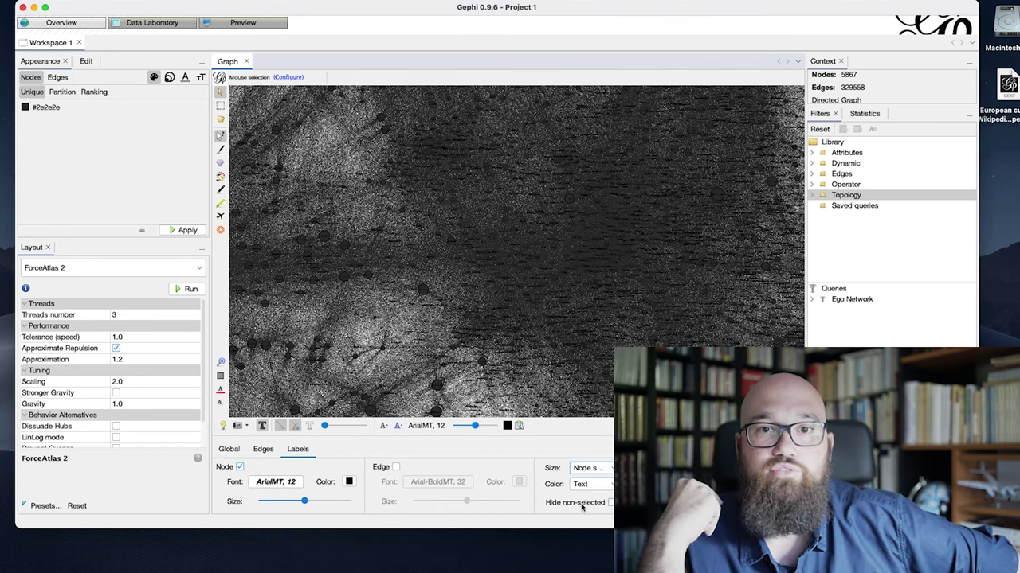
# - Raise the node label size to its maximum and set the label font to ArialMT 20
pyautogui.moveTo(304, 502); pyautogui.dragTo(304, 502)
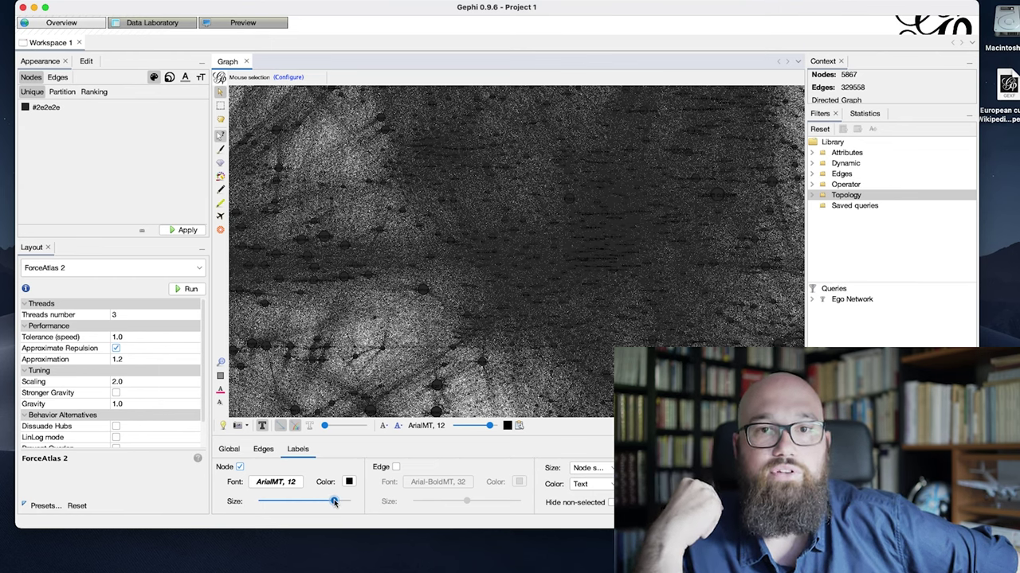
pyautogui.click(276, 482)
pyautogui.click(584, 258)
pyautogui.click(546, 367)
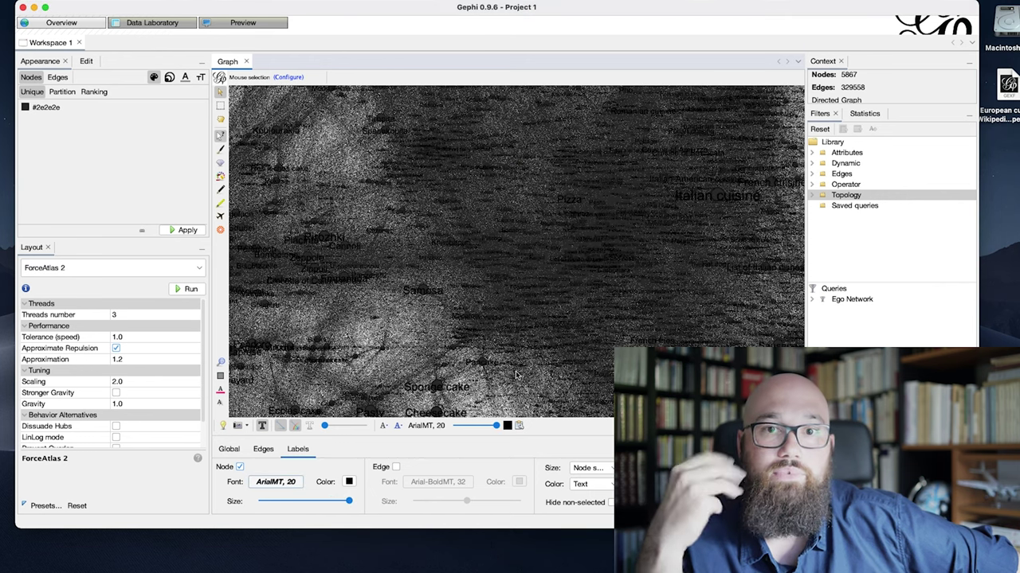
pyautogui.click(795, 425)
# - Recolor all nodes light gray, #b5b5b5, and bring the Italian cuisine area into view
pyautogui.moveTo(26, 107); pyautogui.dragTo(107, 170)
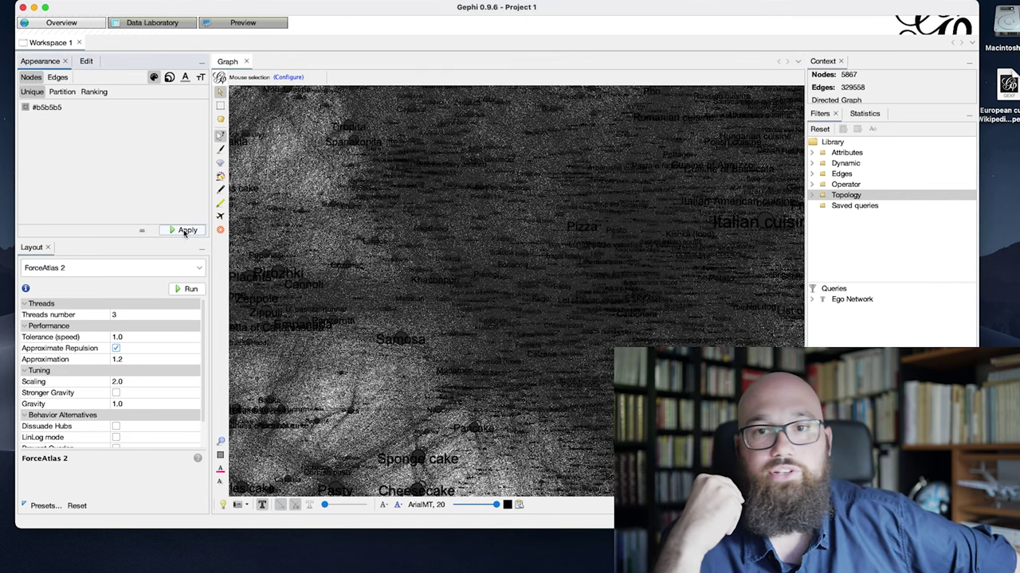
pyautogui.click(191, 230)
pyautogui.moveTo(685, 286); pyautogui.dragTo(615, 291)
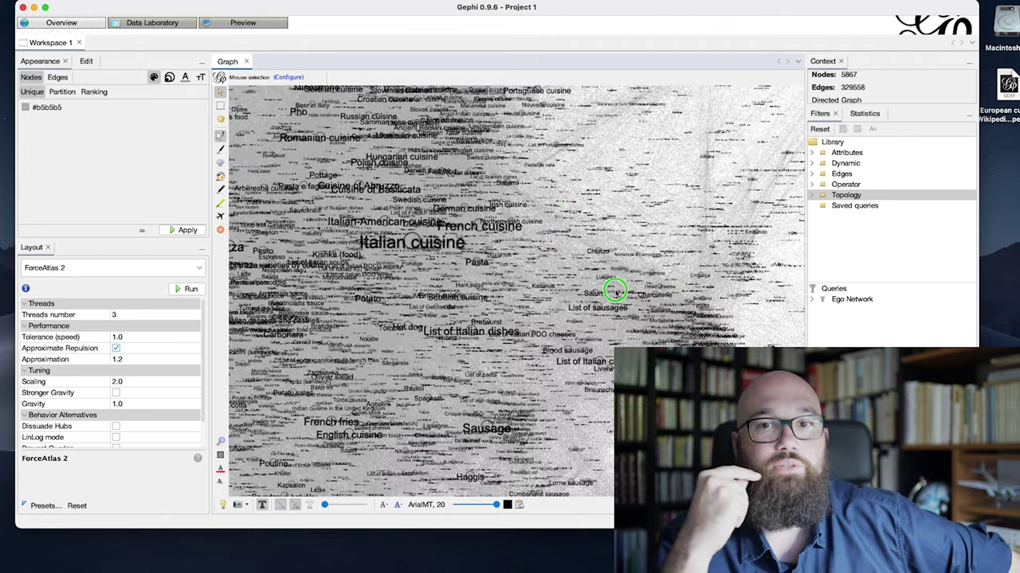